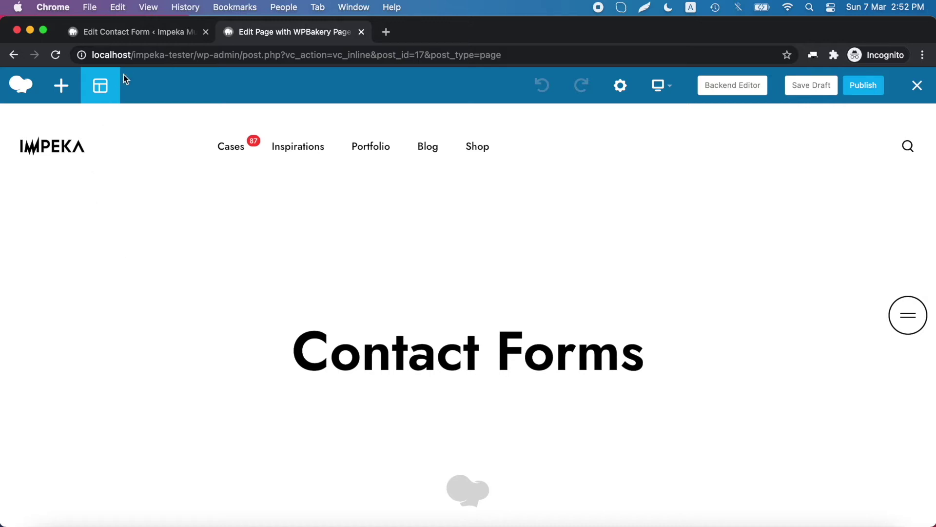
Go to the Contact Forms list and scroll through it to find Contact Form 2 Columns
left_click(124, 32)
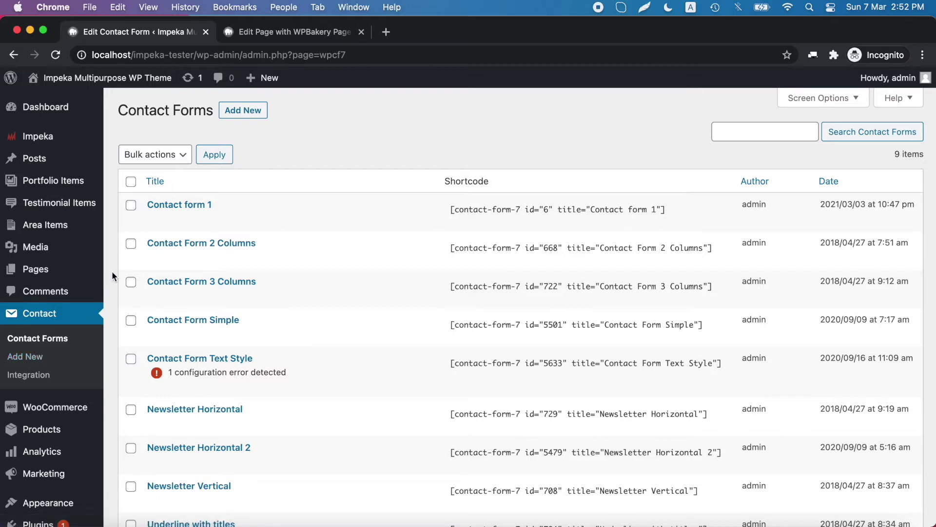
scroll(112, 275, "down", 2)
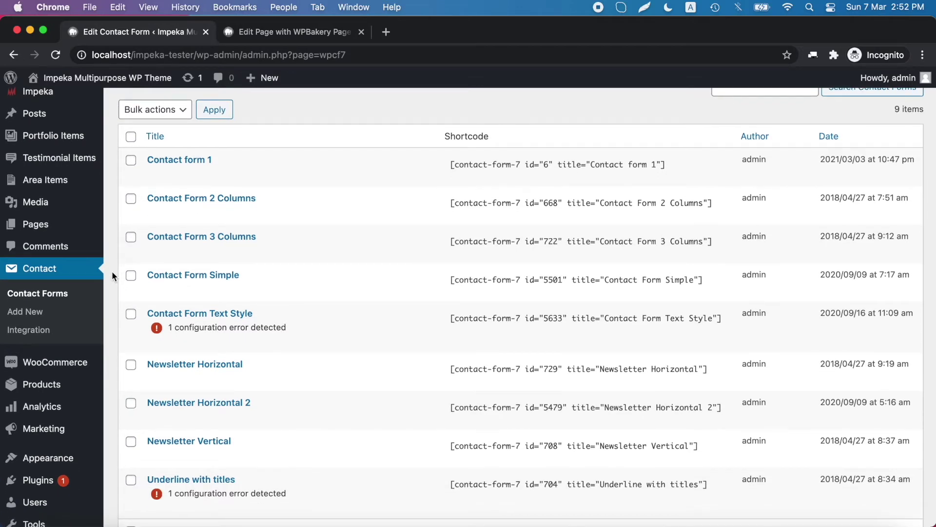
scroll(112, 276, "down", 2)
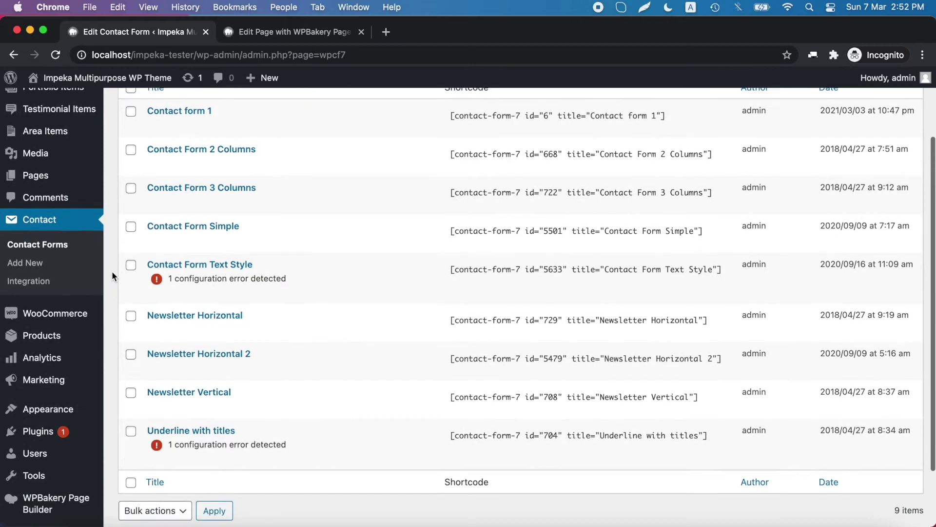
scroll(112, 275, "up", 3)
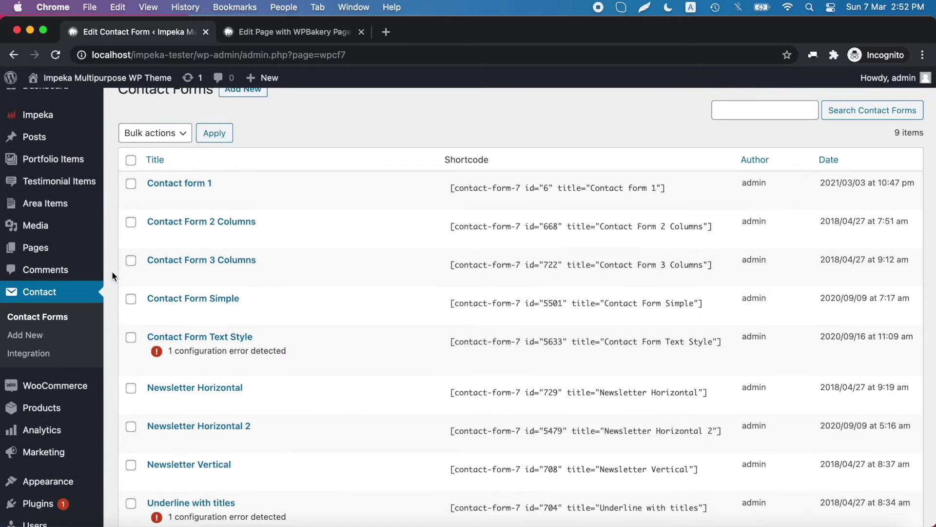
scroll(114, 276, "up", 1)
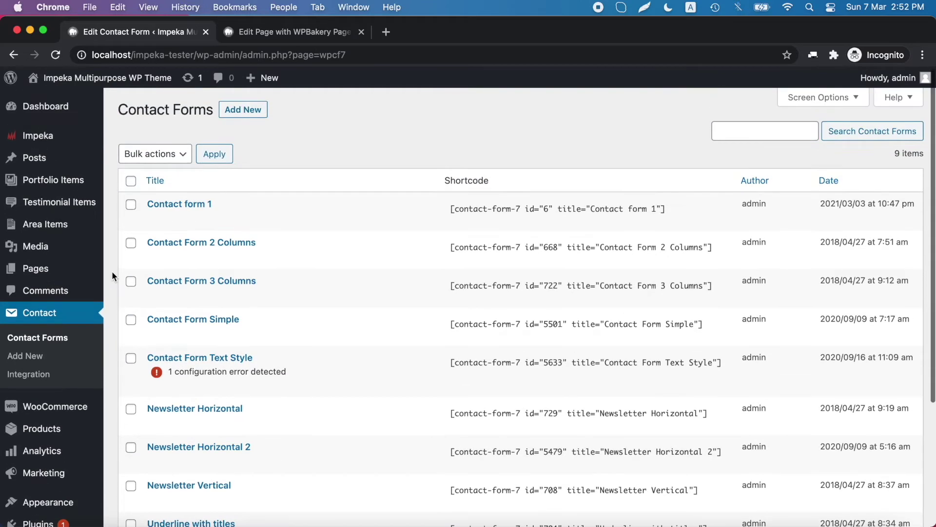
mouse_move(185, 249)
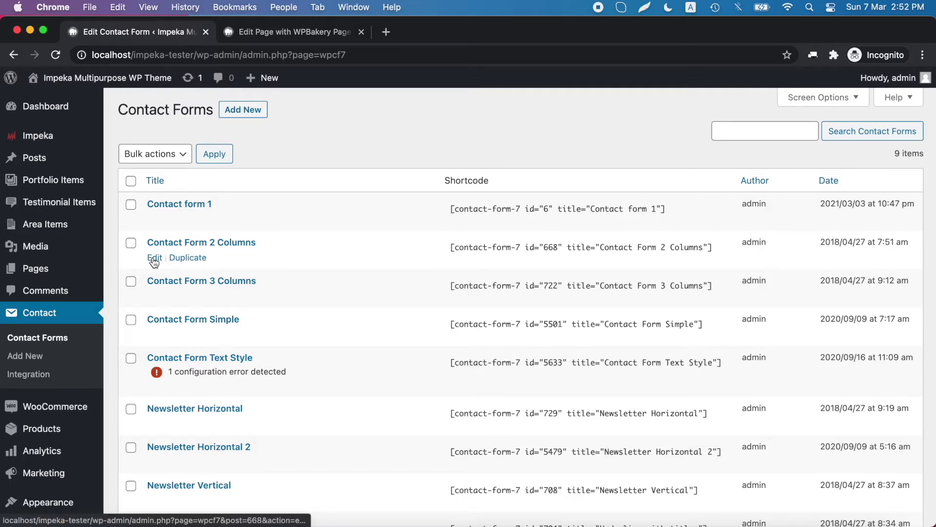
Open Contact Form 2 Columns and highlight its grve-one-half, grve-last-column and grve-fields-round classes
left_click(155, 258)
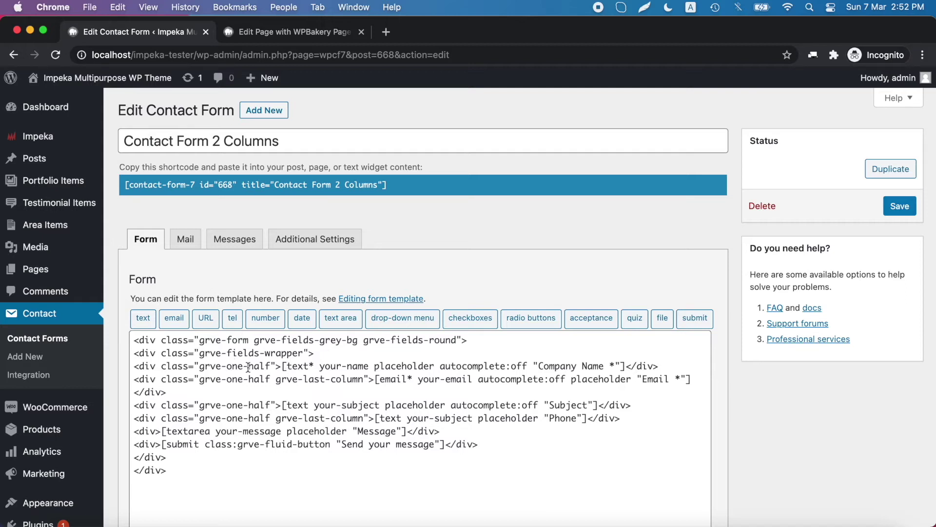
left_click_drag(199, 366, 271, 367)
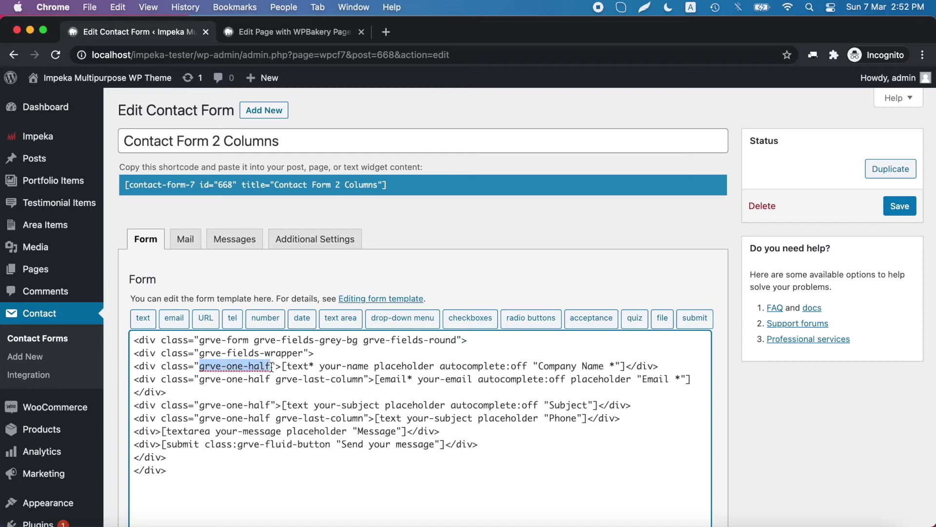
left_click_drag(199, 379, 363, 383)
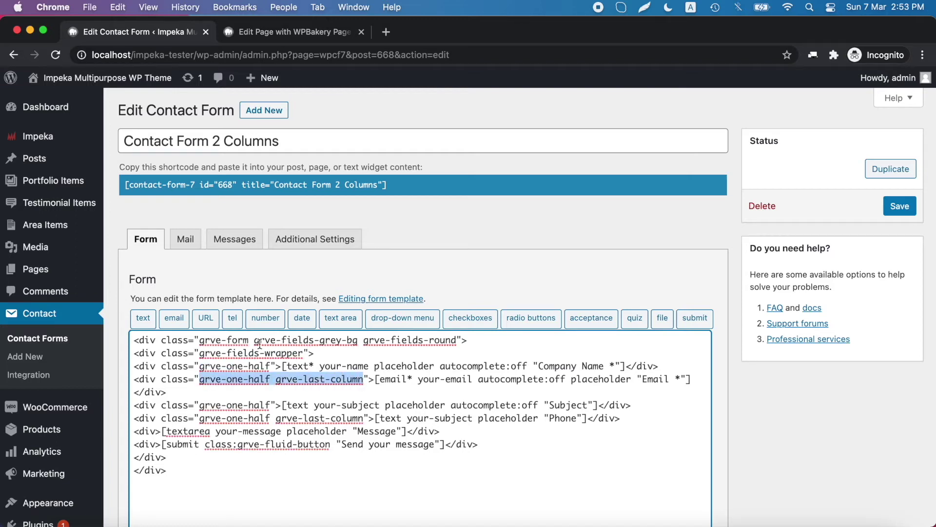
left_click_drag(255, 340, 457, 336)
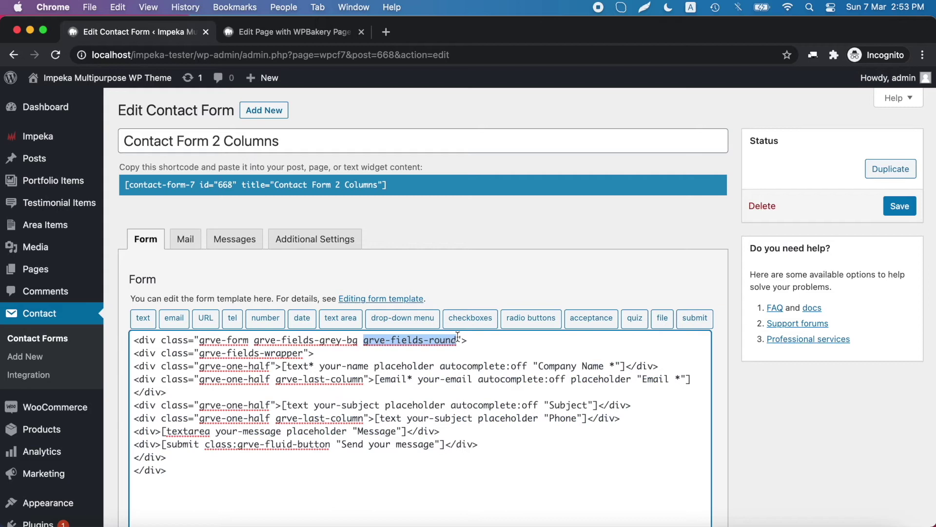
left_click(483, 347)
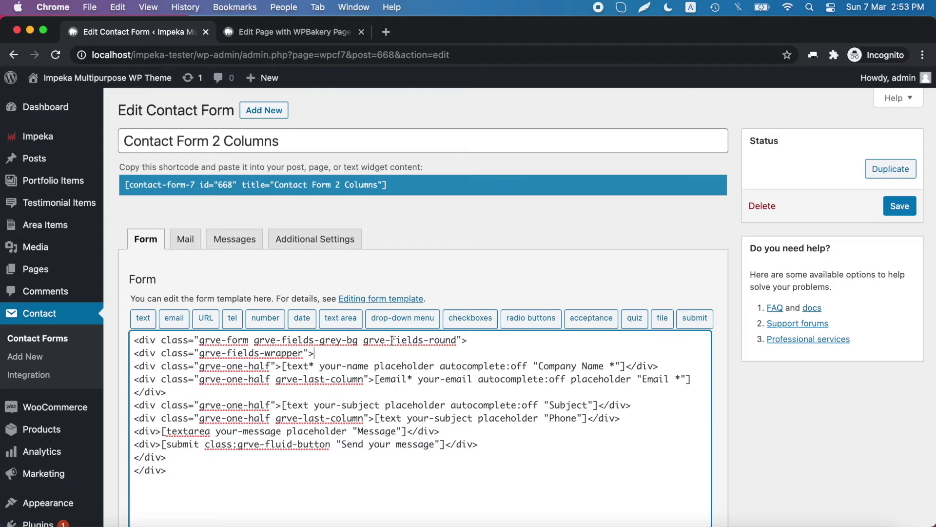
Back in WPBakery, open the element library and search it for 'contact'
left_click(295, 34)
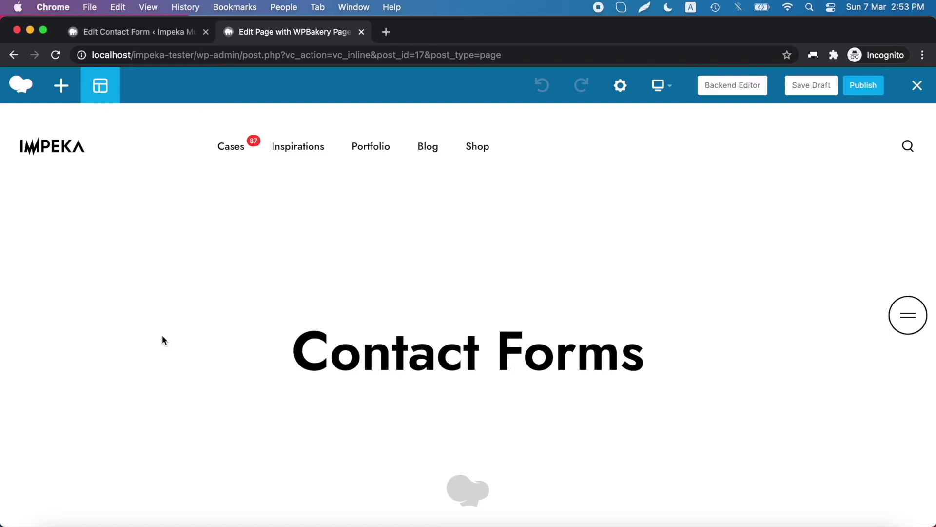
scroll(162, 337, "down", 2)
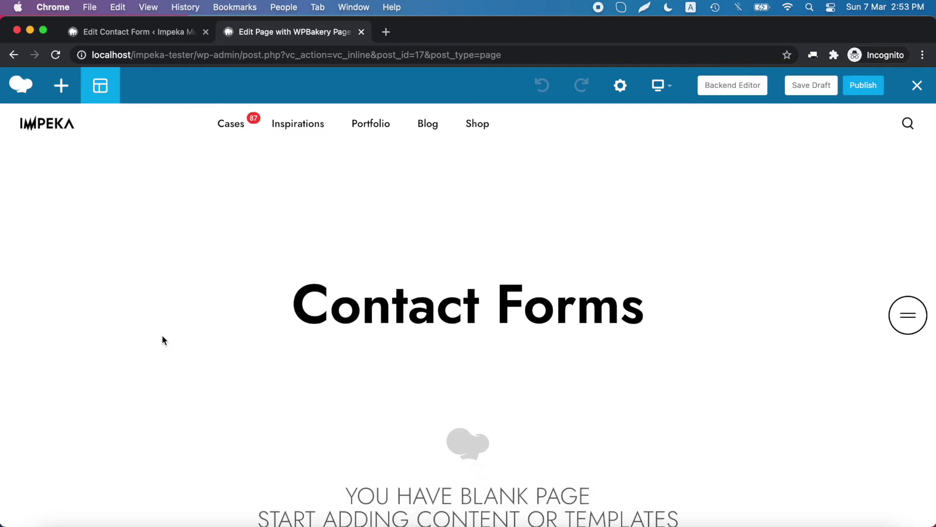
scroll(162, 336, "down", 3)
scroll(163, 337, "down", 2)
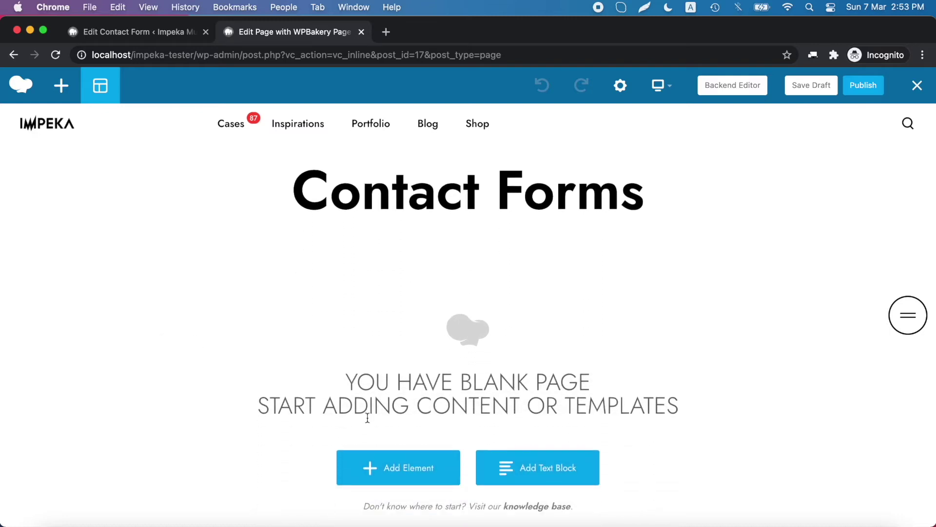
left_click(393, 476)
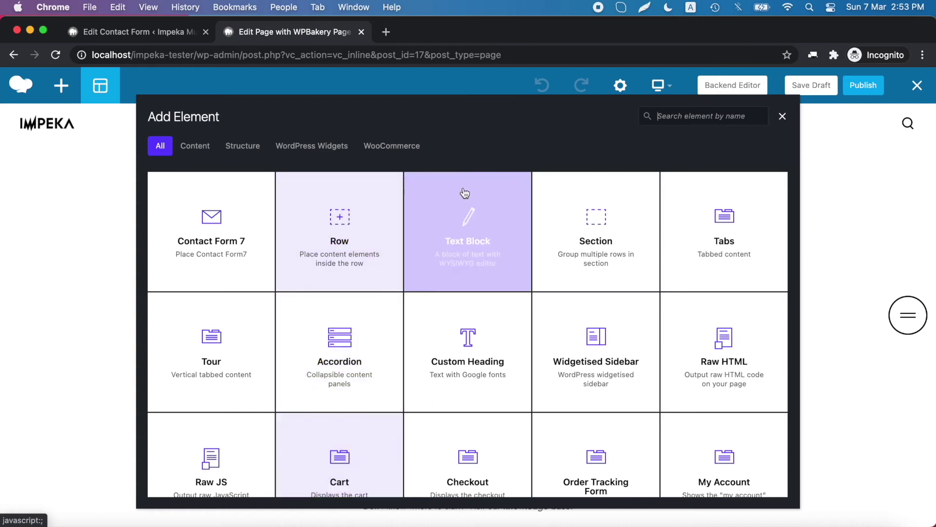
left_click(660, 115)
type("contact")
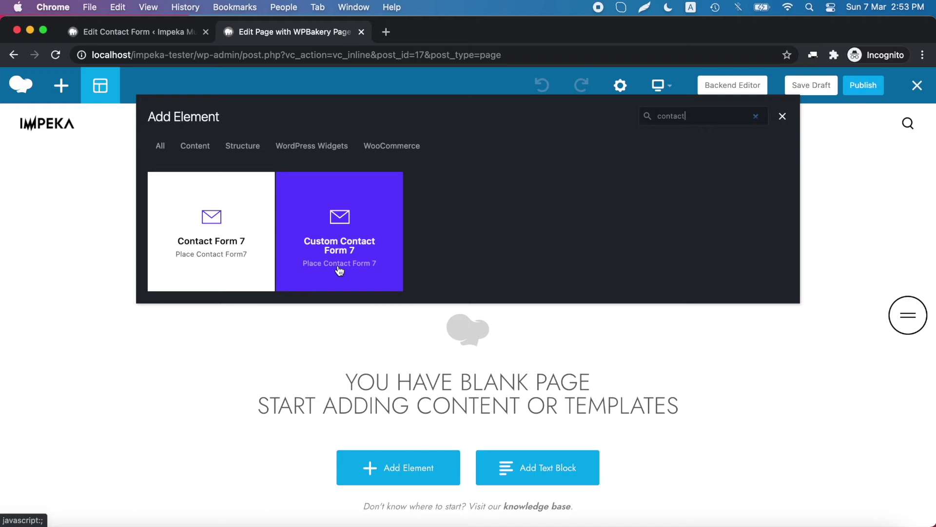
Add a Custom Contact Form 7 element using Contact Form 2 Columns and save it
left_click(340, 272)
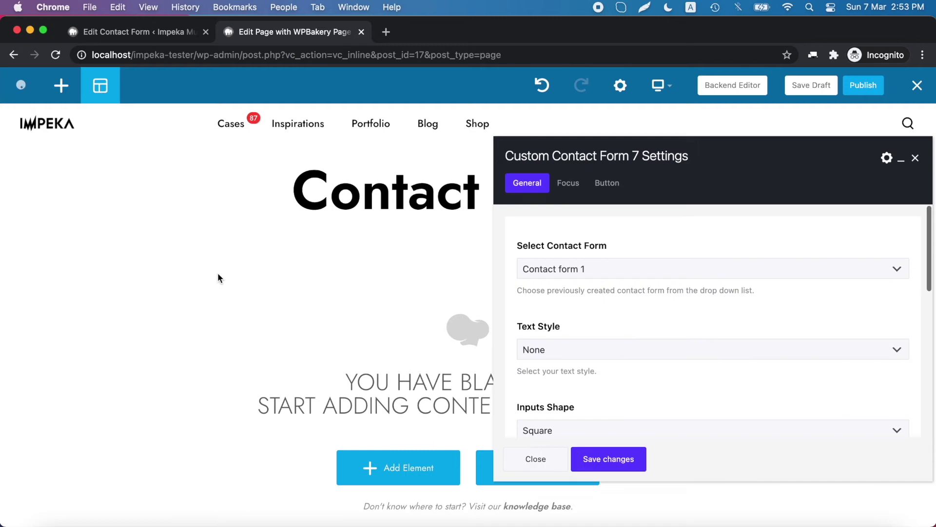
scroll(217, 273, "down", 3)
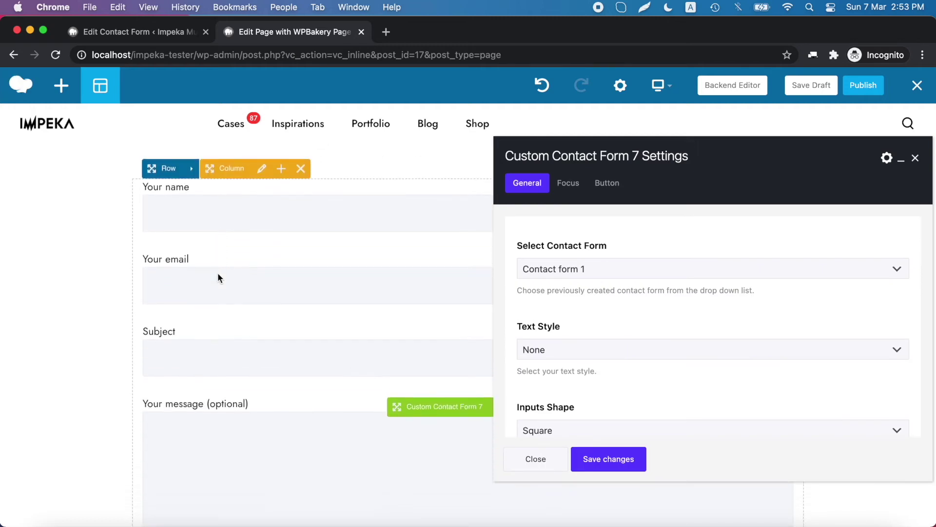
left_click(591, 272)
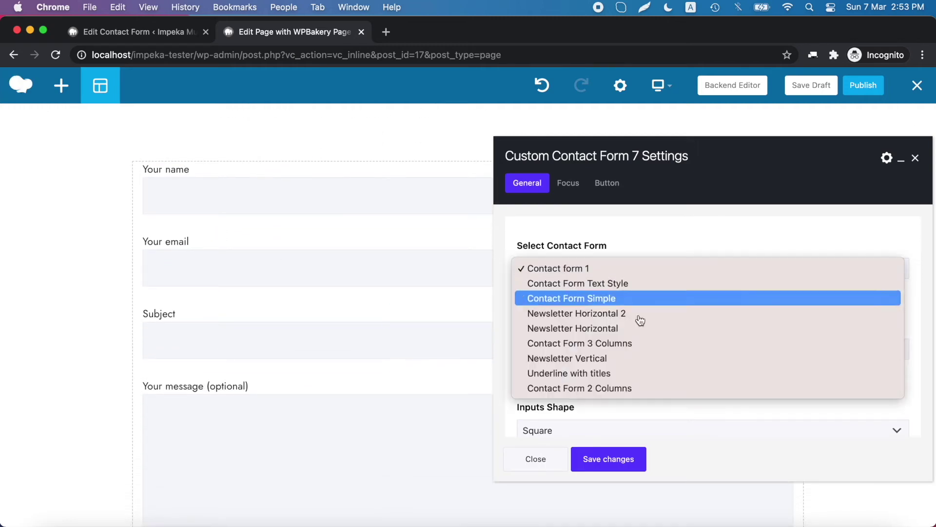
left_click(636, 388)
left_click(617, 464)
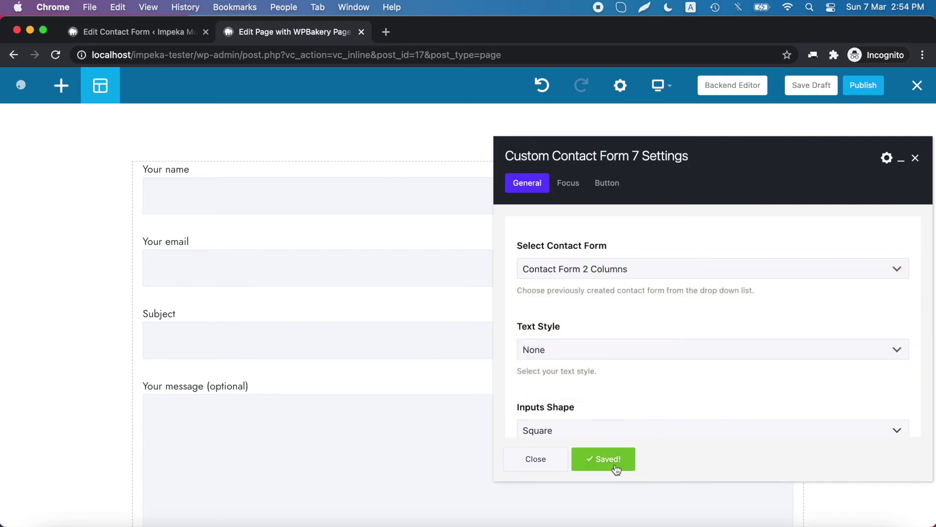
Preview Extra Round inputs, then set Inputs Shape back to Square
scroll(674, 308, "down", 2)
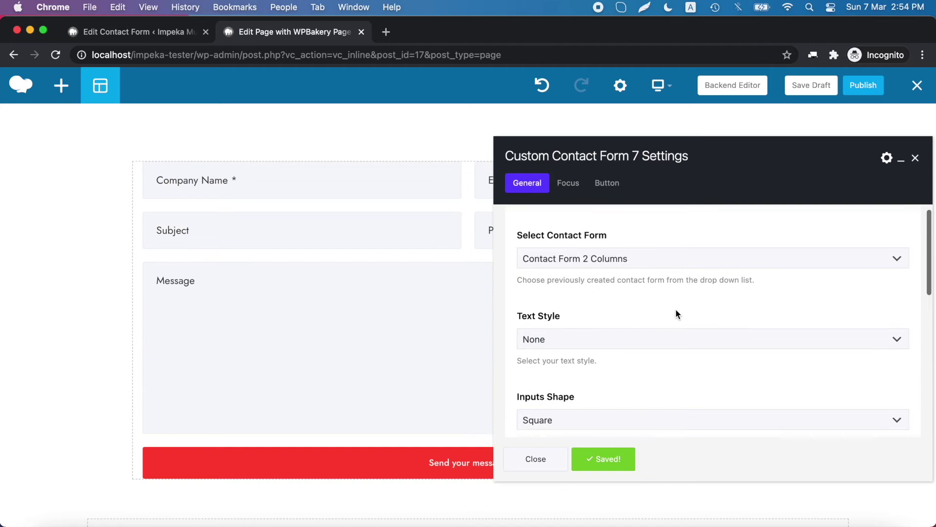
scroll(677, 315, "down", 4)
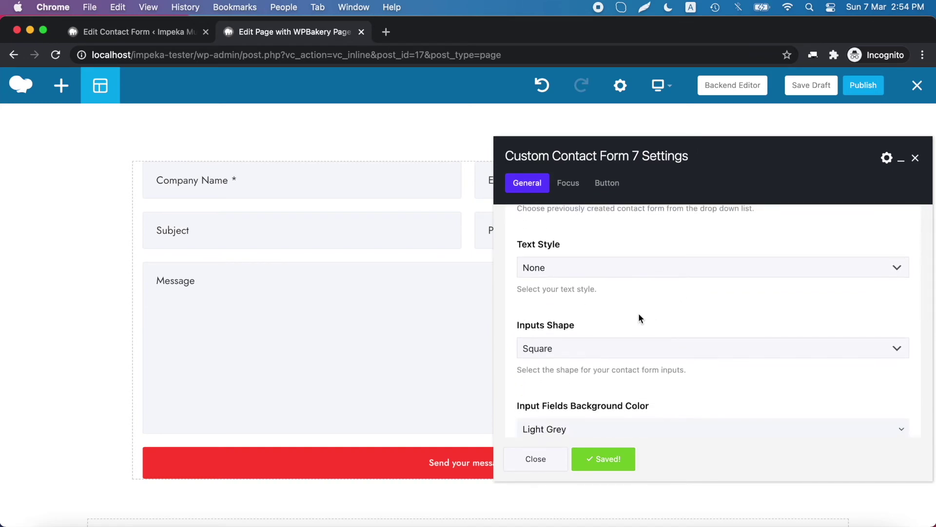
scroll(641, 319, "down", 3)
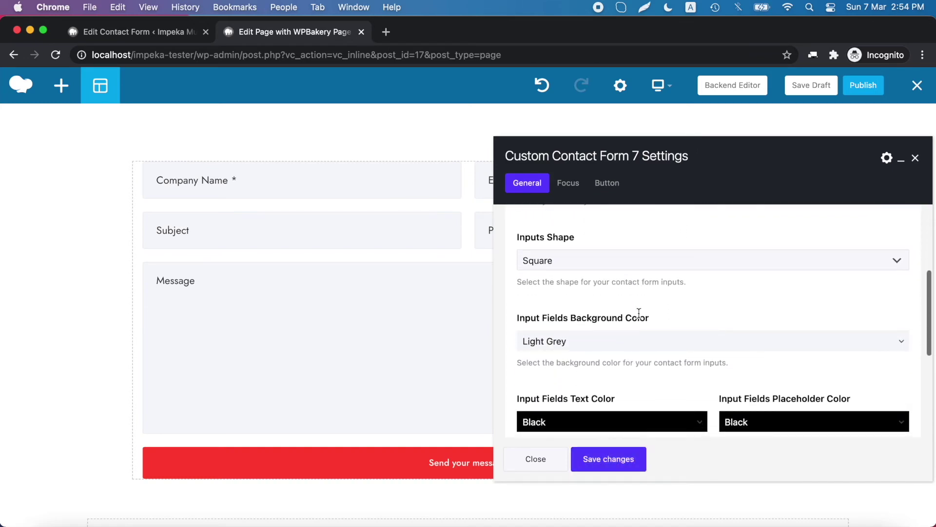
left_click(594, 246)
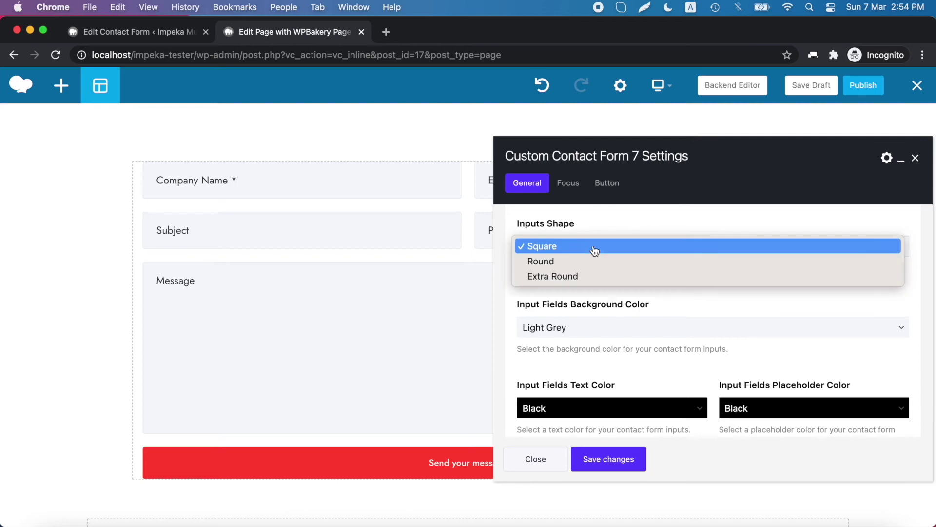
left_click(560, 278)
left_click(604, 469)
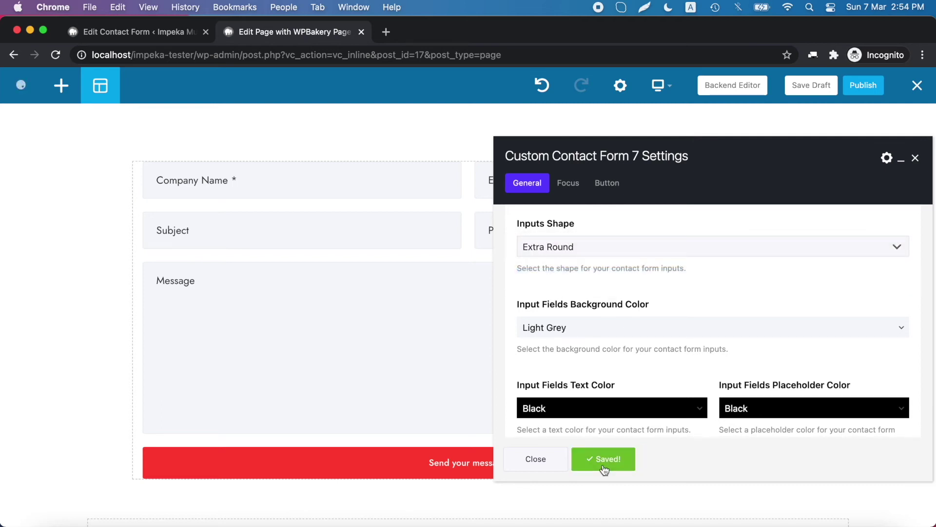
left_click(564, 248)
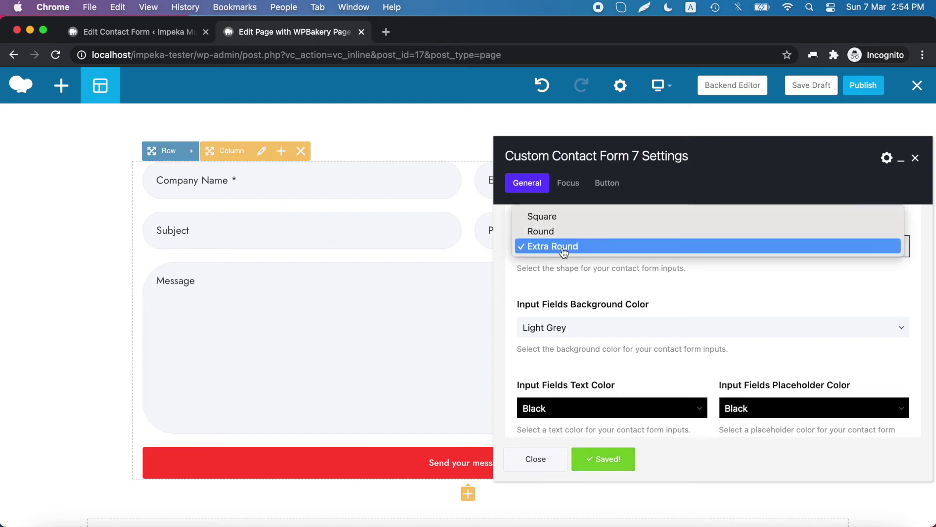
left_click(542, 216)
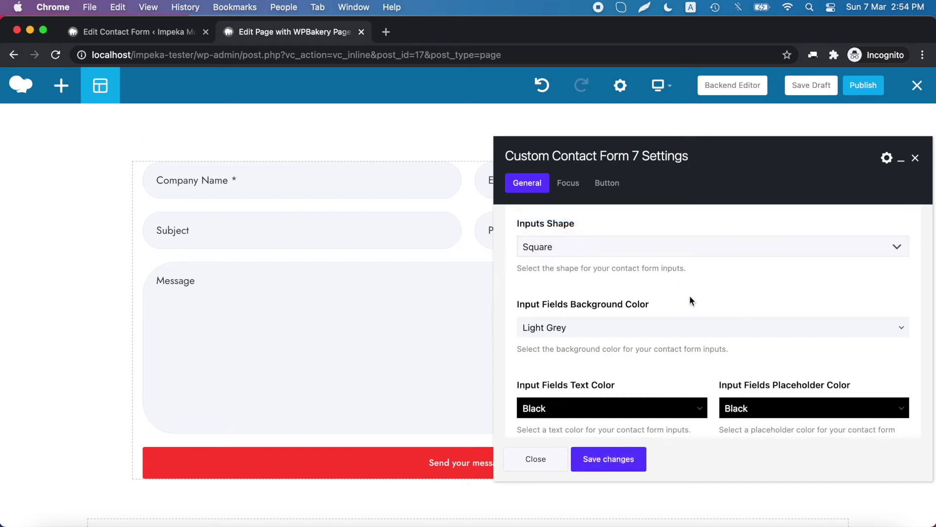
Set the input field borders to Underline and the border colour to Black, saving each change
scroll(691, 299, "down", 5)
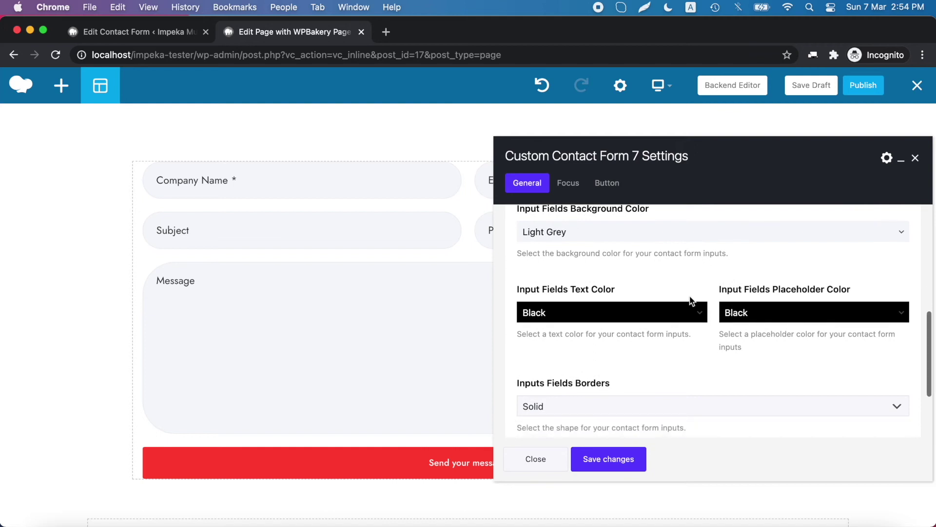
scroll(702, 360, "down", 2)
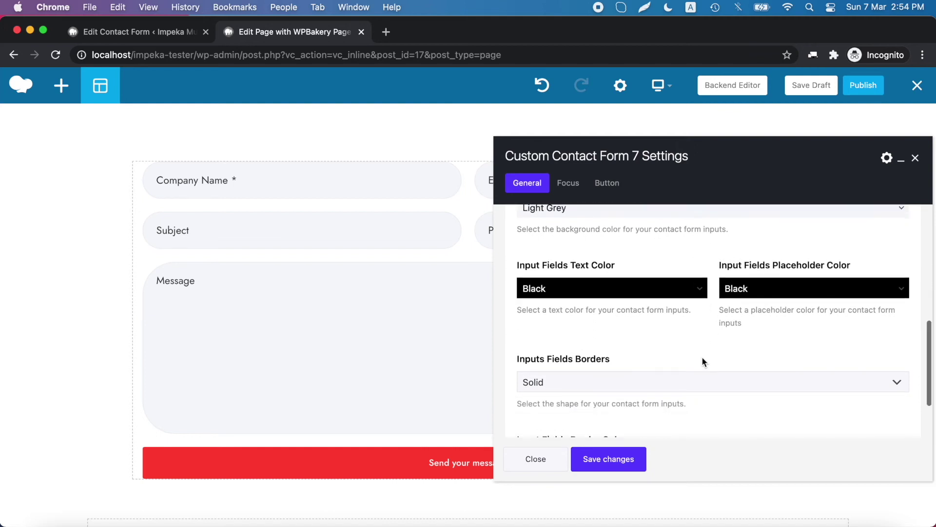
scroll(703, 361, "down", 4)
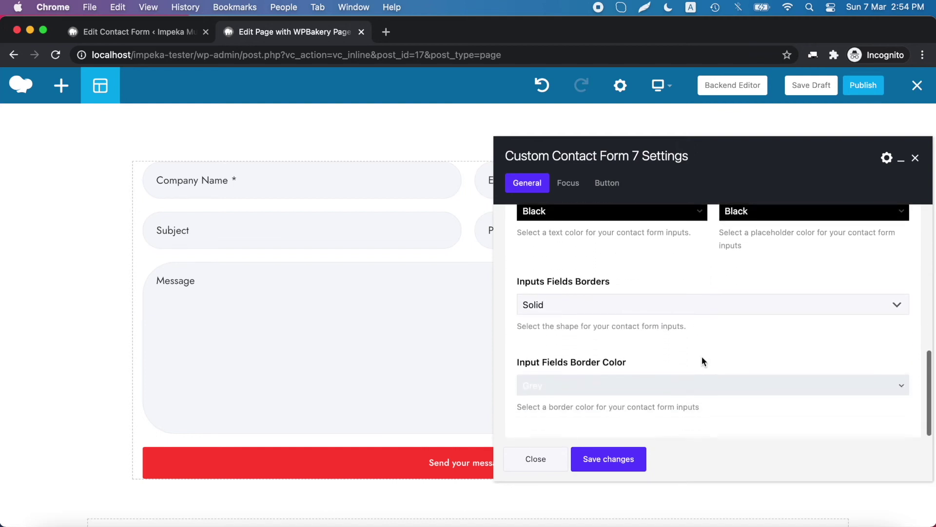
left_click(575, 312)
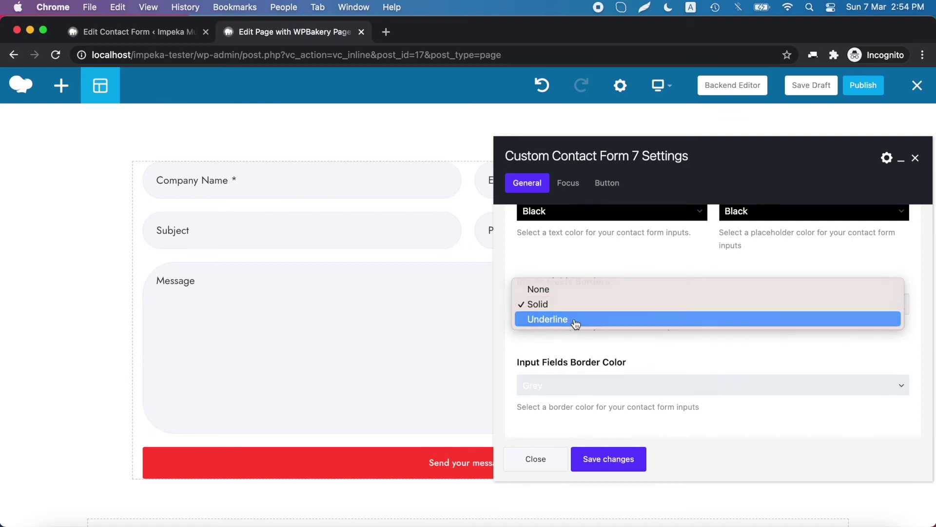
left_click(576, 321)
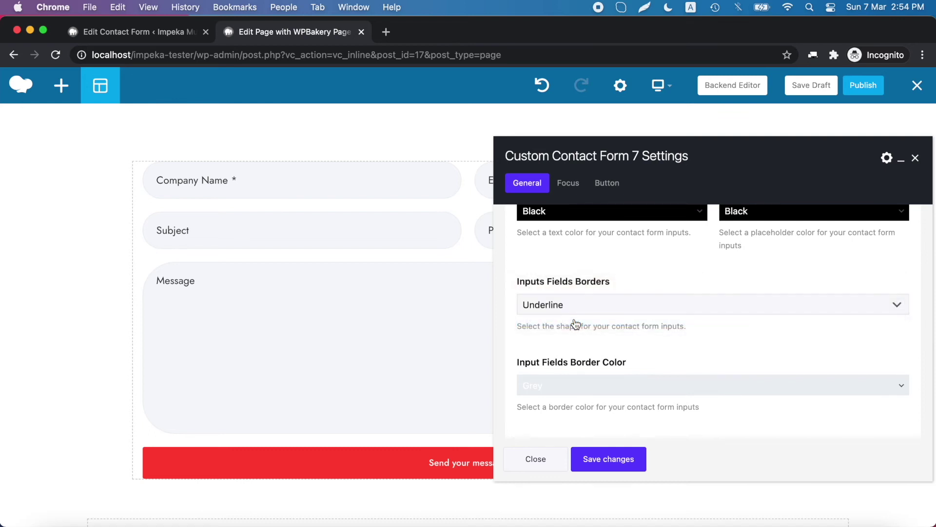
left_click(604, 458)
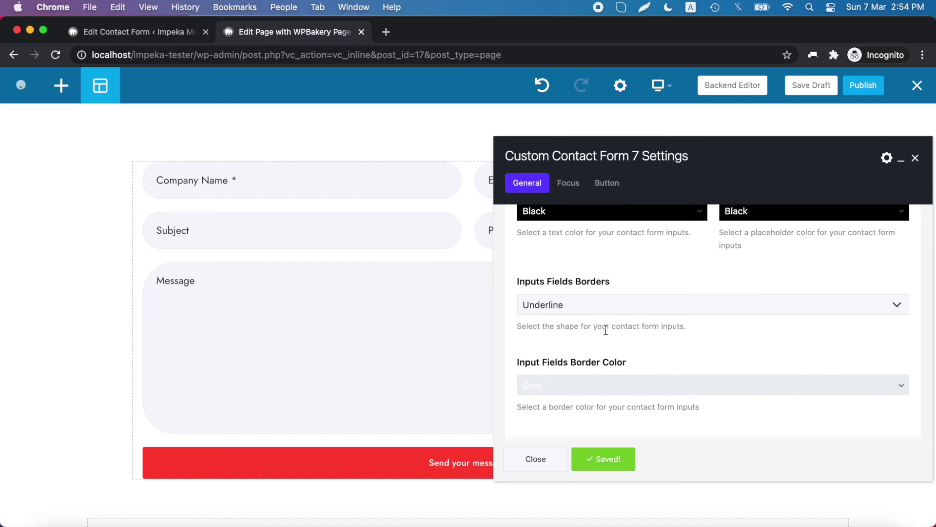
left_click(561, 386)
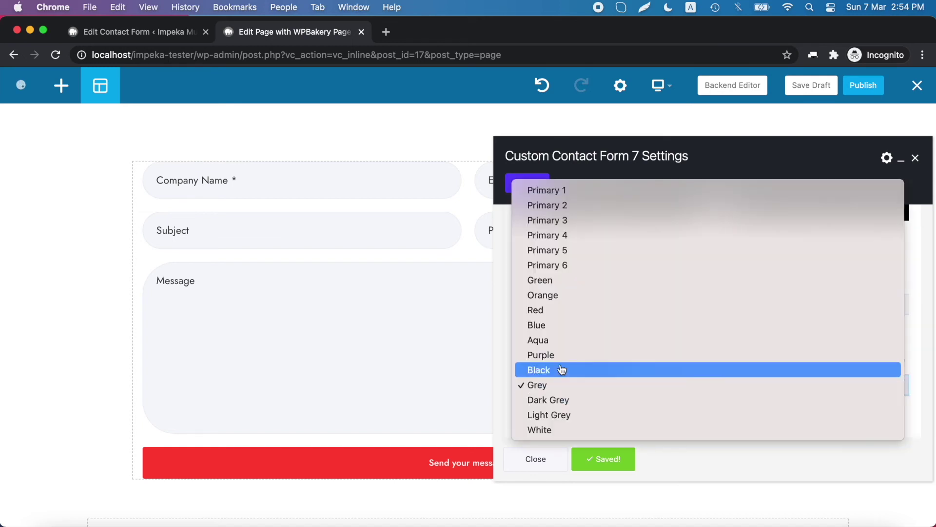
left_click(561, 369)
left_click(620, 463)
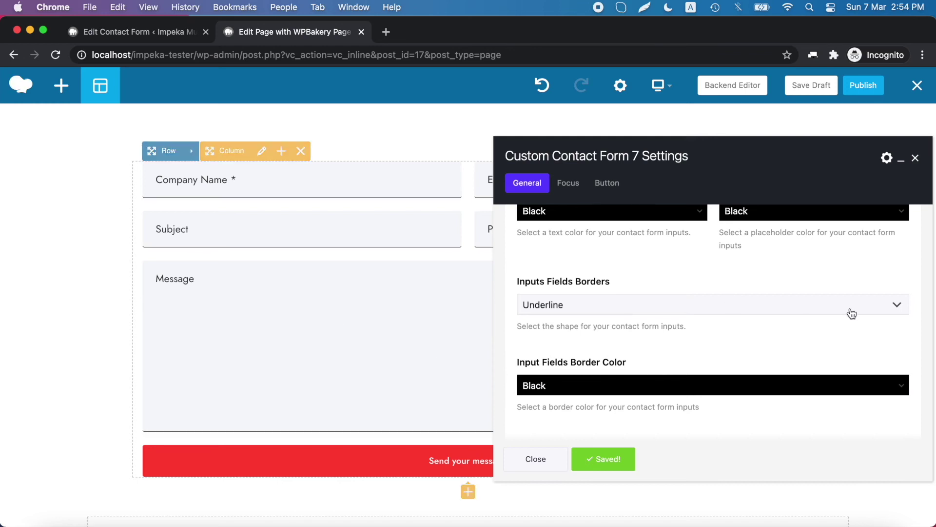
Set the submit button type to Outline with Primary 2 colour
left_click(568, 186)
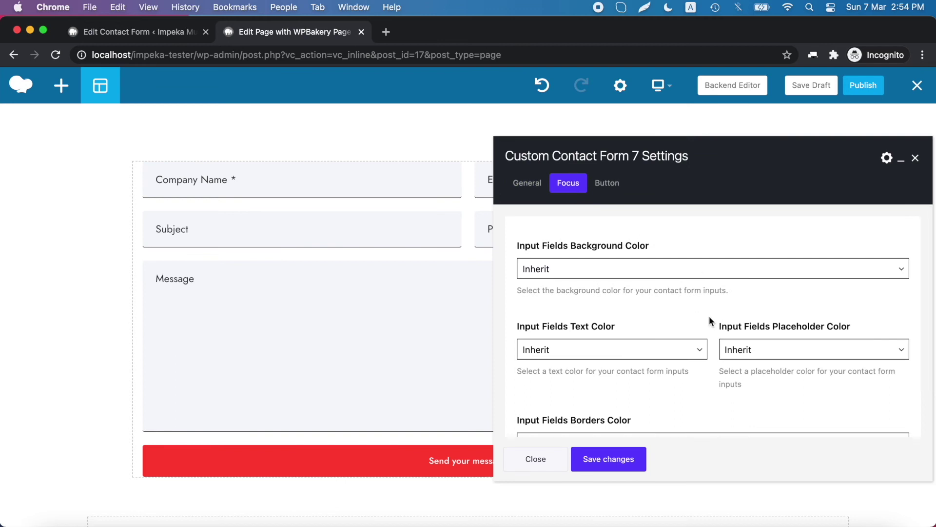
scroll(710, 318, "down", 3)
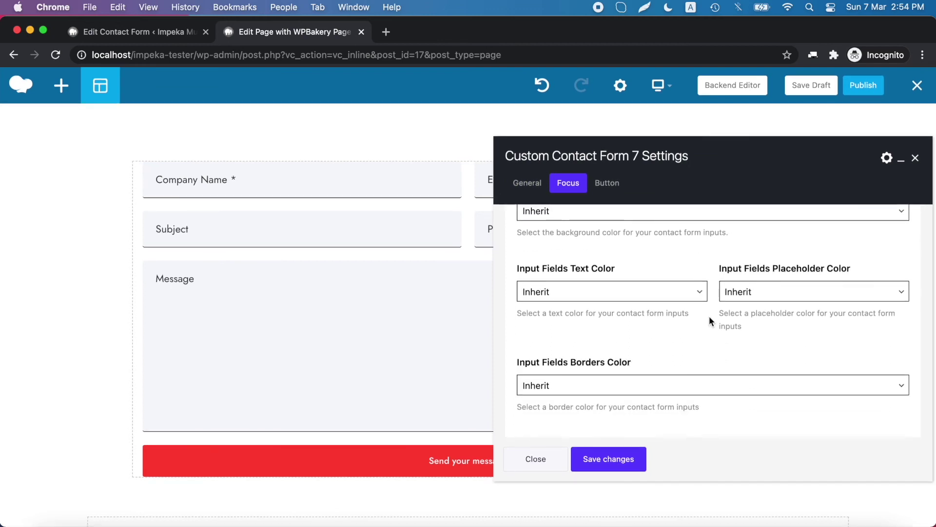
scroll(710, 321, "up", 3)
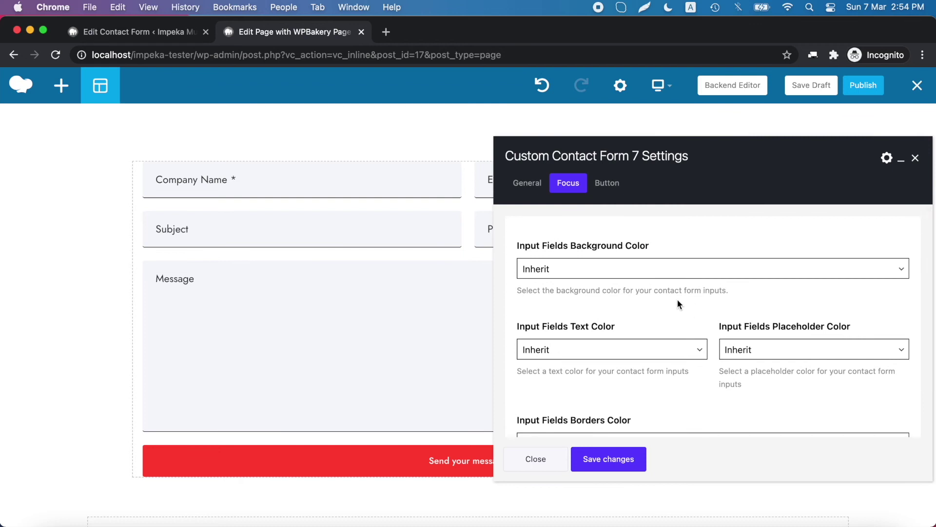
left_click(608, 185)
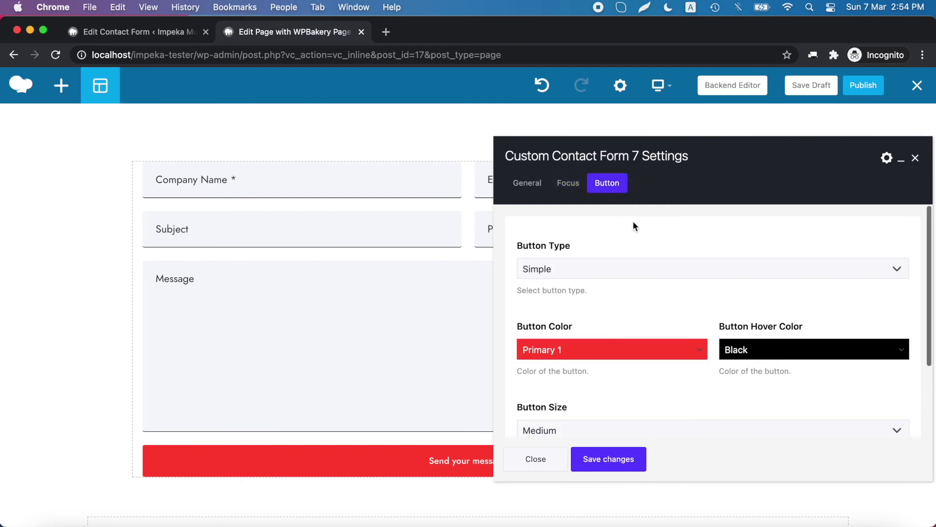
left_click(638, 279)
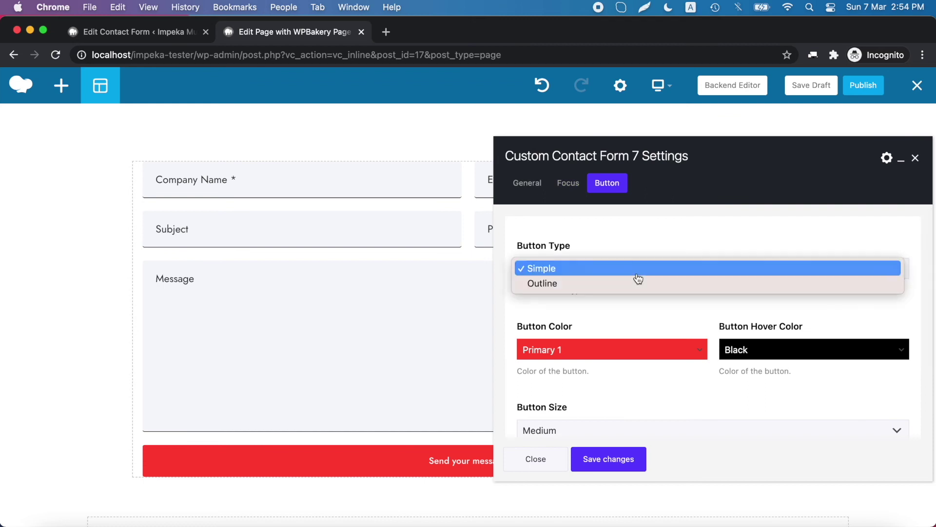
left_click(565, 287)
left_click(637, 355)
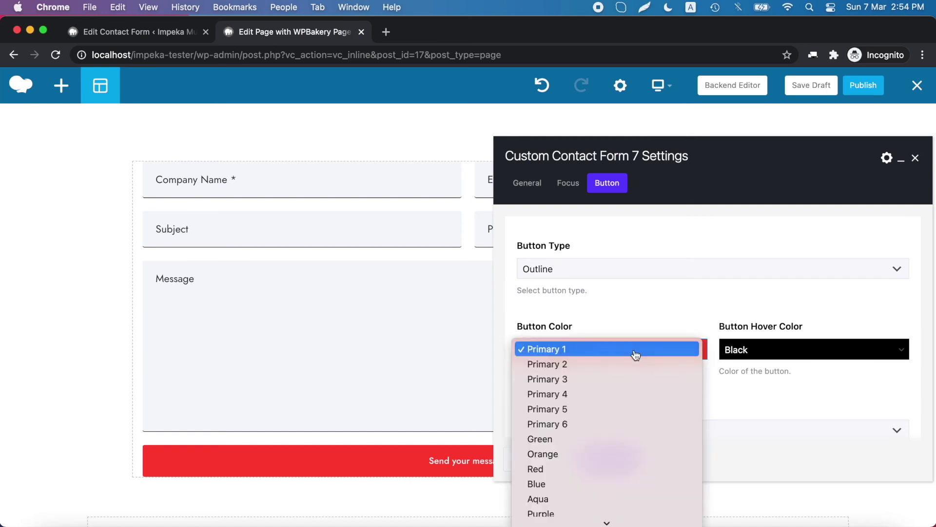
left_click(595, 364)
Give the button a Primary 3 hover colour, Medium size and Round shape, then save
left_click(801, 354)
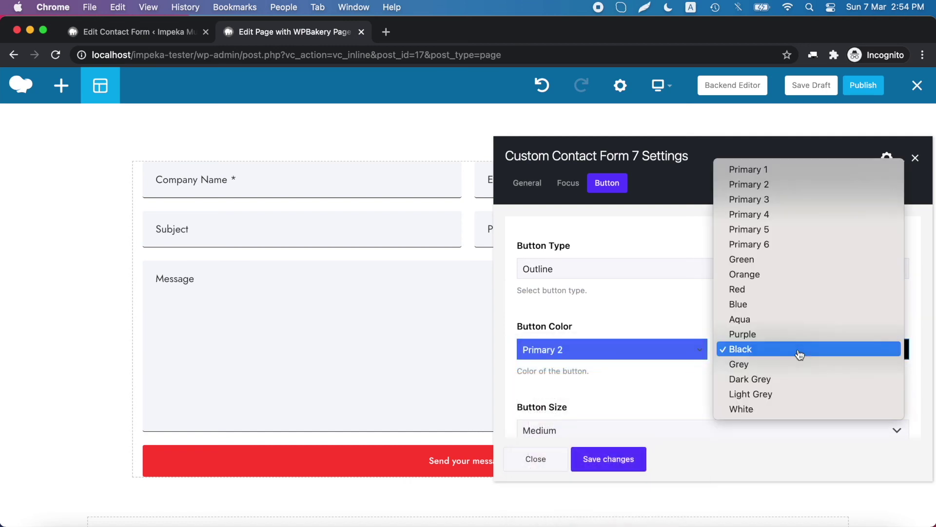
left_click(773, 199)
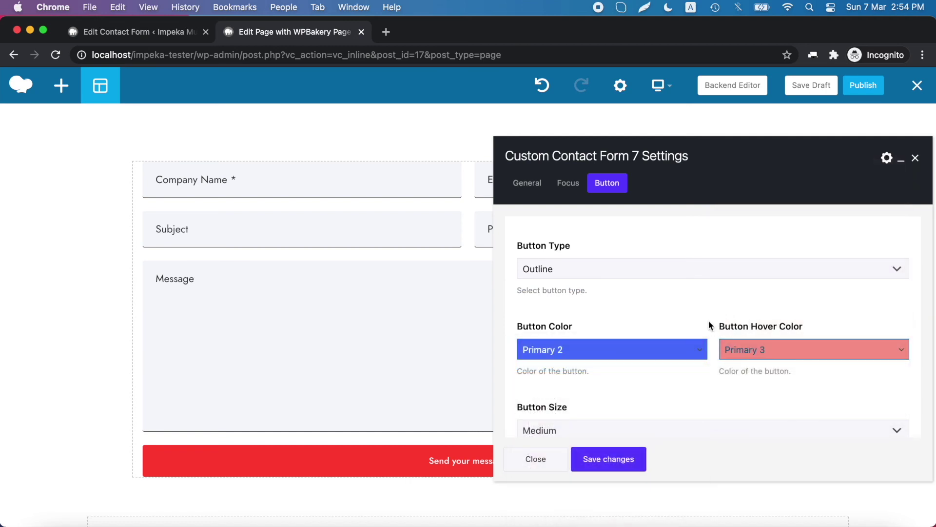
scroll(709, 320, "down", 3)
left_click(614, 332)
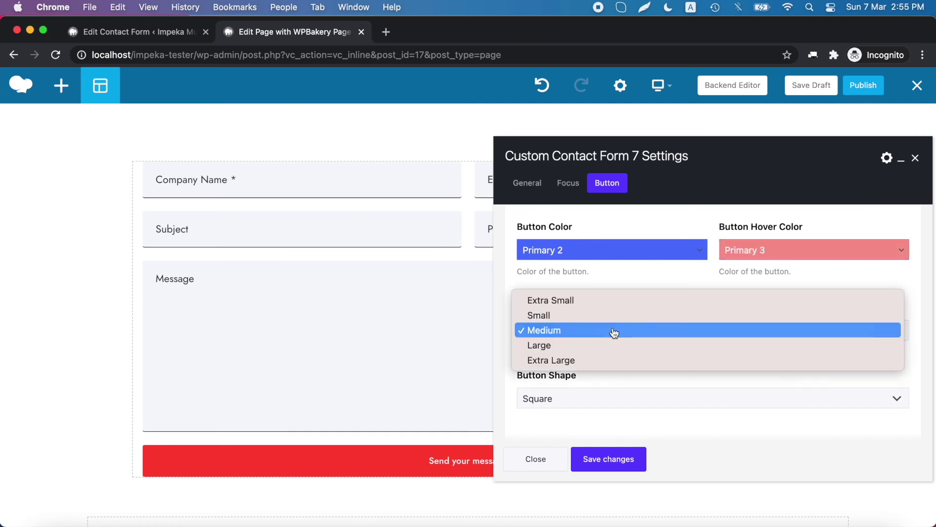
left_click(644, 411)
left_click(631, 405)
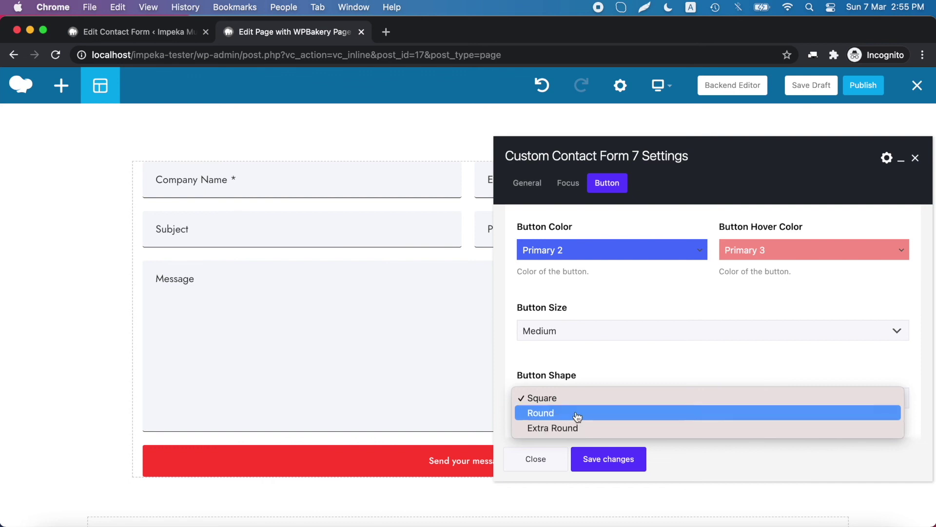
left_click(583, 413)
left_click(602, 463)
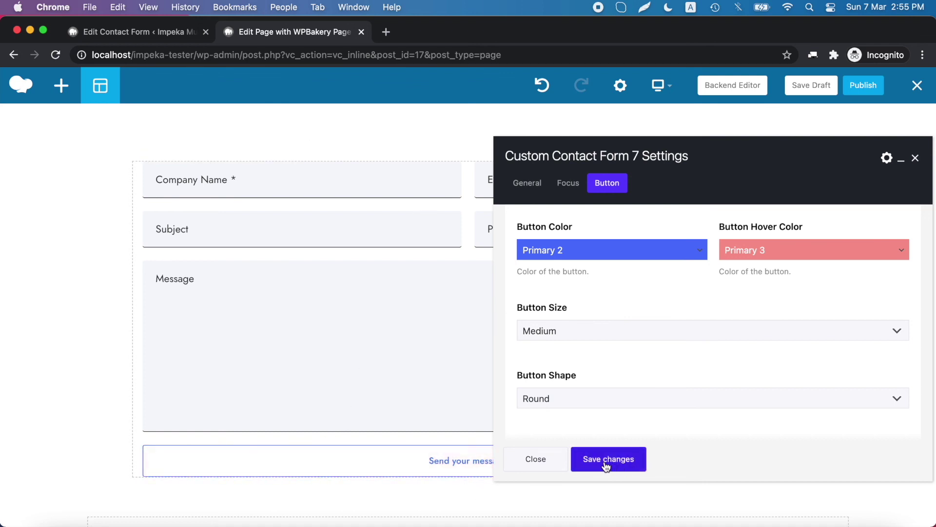
left_click(606, 464)
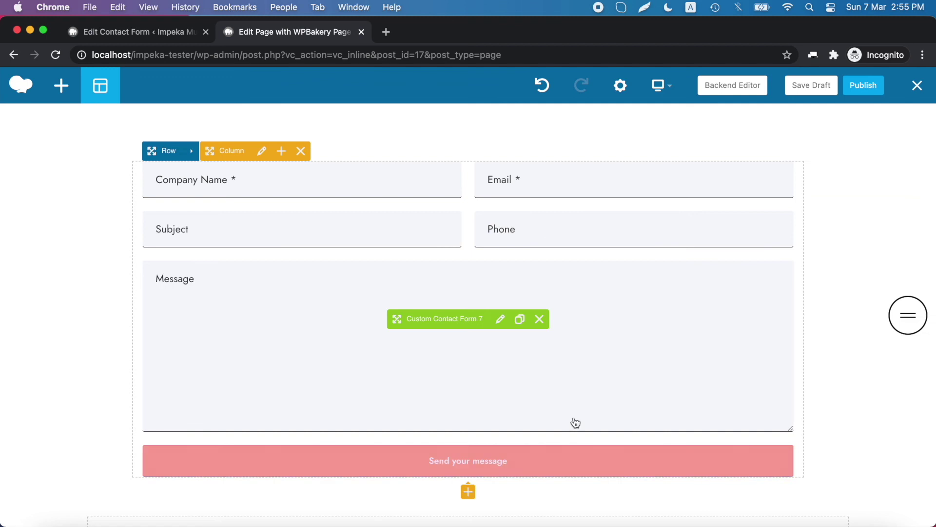